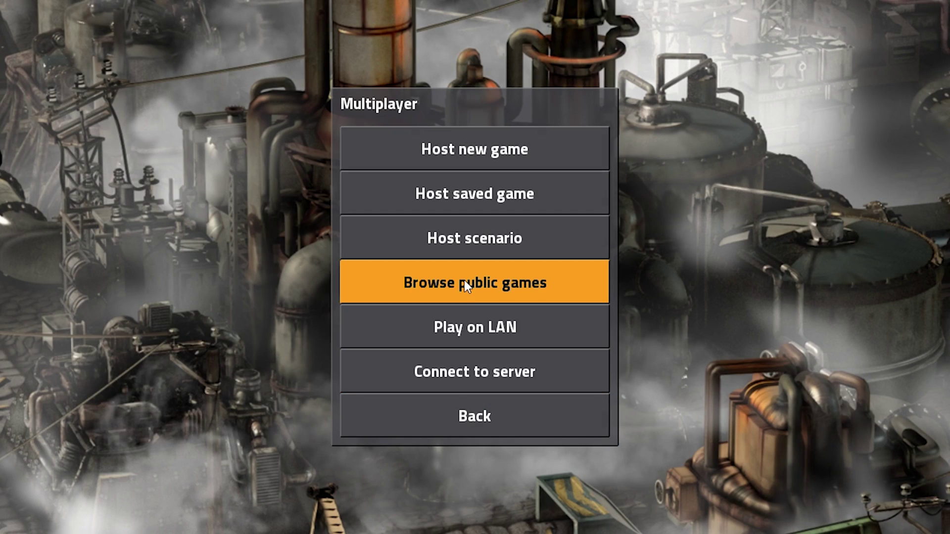
- Browse the public multiplayer games and submit the user login with the account password
click(450, 283)
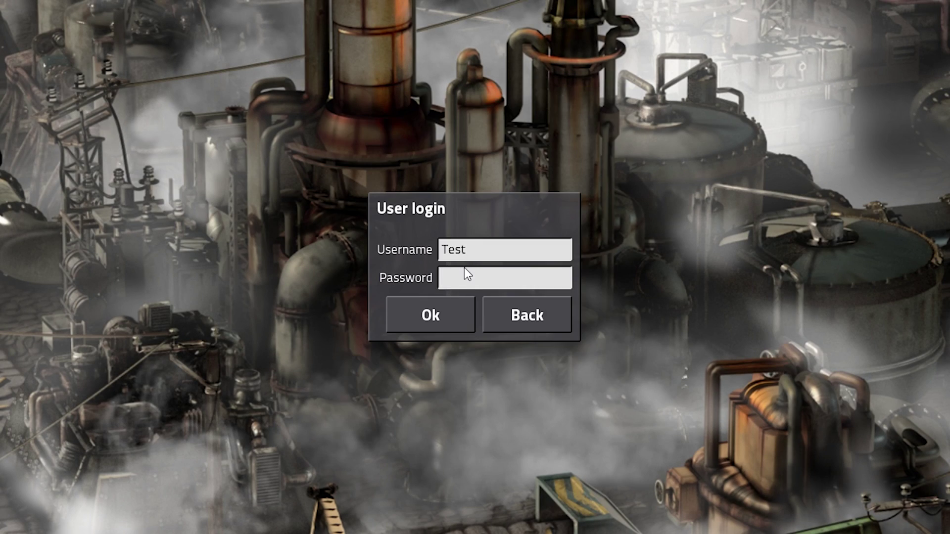
text(**********************)
click(432, 309)
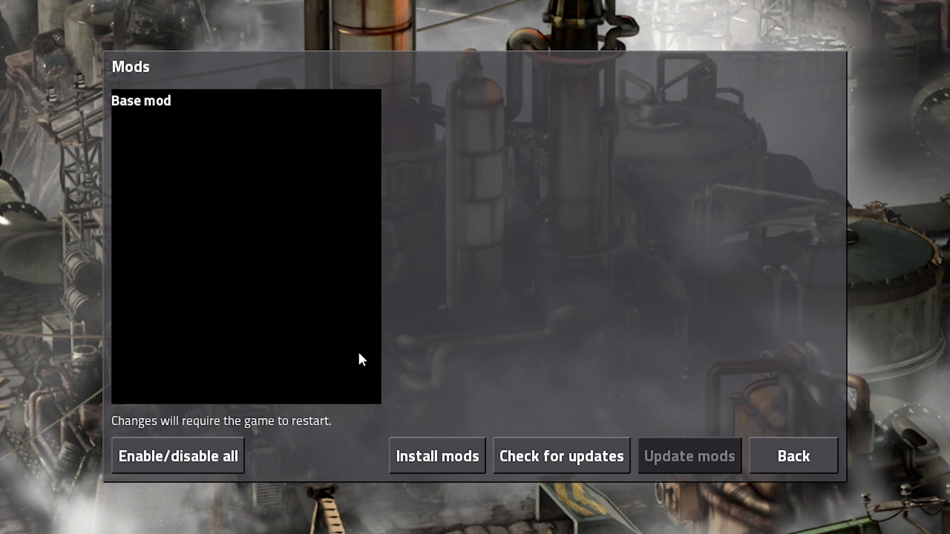
- Start installing mods and try to log in with the account's username and password
click(428, 456)
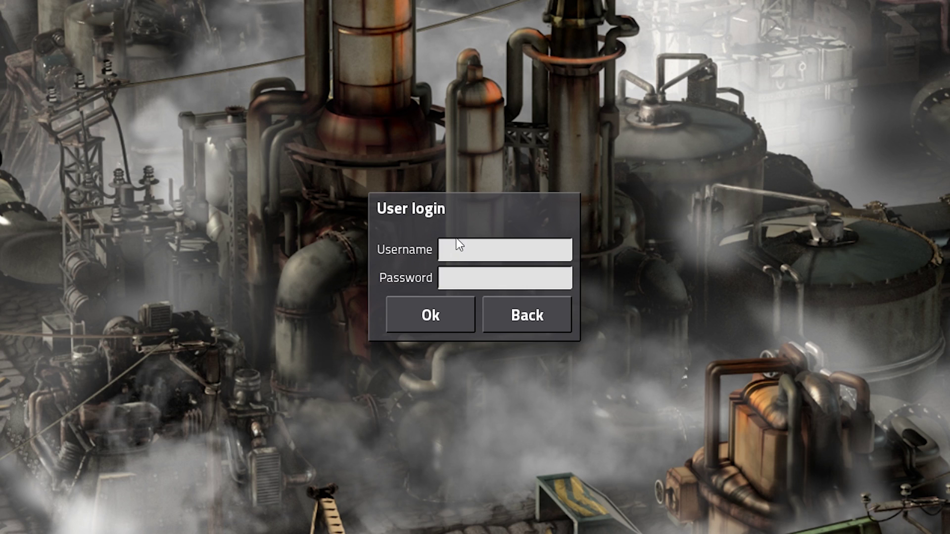
text(trizouhn)
key(Tab)
text(**********)
click(442, 314)
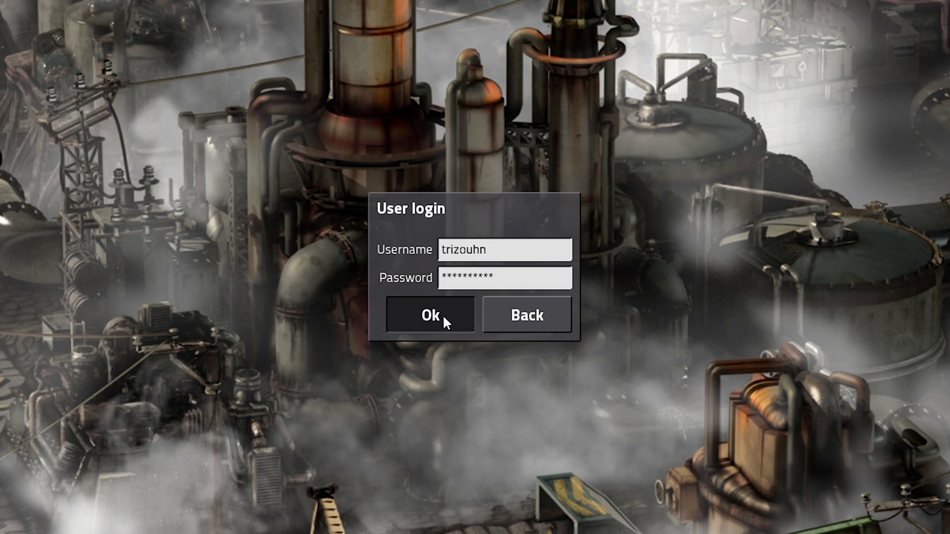
click(556, 292)
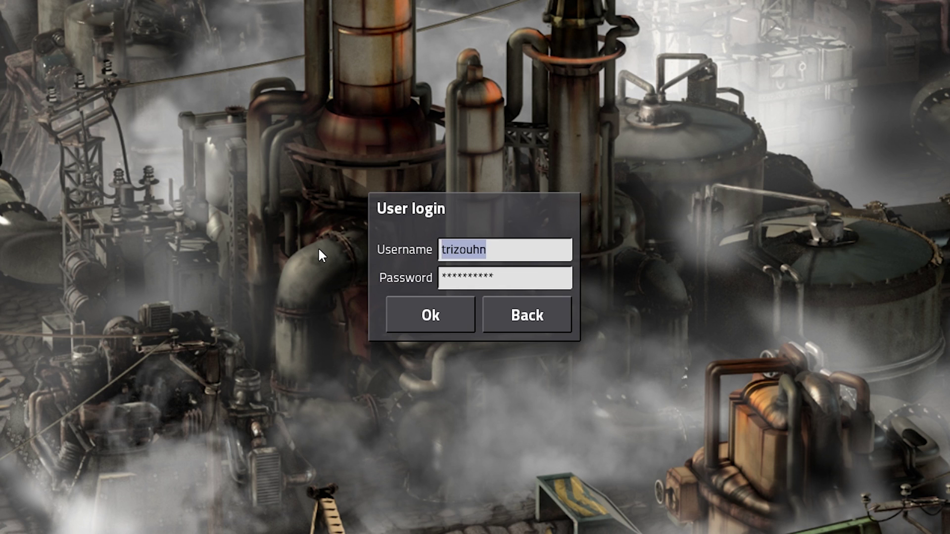
- Replace the username with "login" and clear the password in the user login
text(login)
key(Tab)
key(BackSpace)
key(BackSpace)
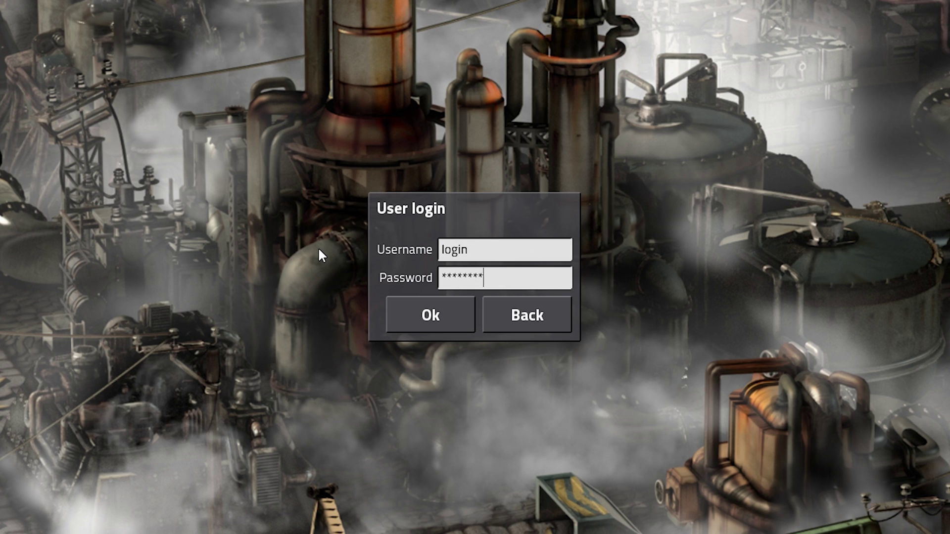
key(BackSpace)
key(BackSpace)
key(BackSpace)
key(BackSpace)
key(BackSpace)
key(BackSpace)
key(BackSpace)
key(BackSpace)
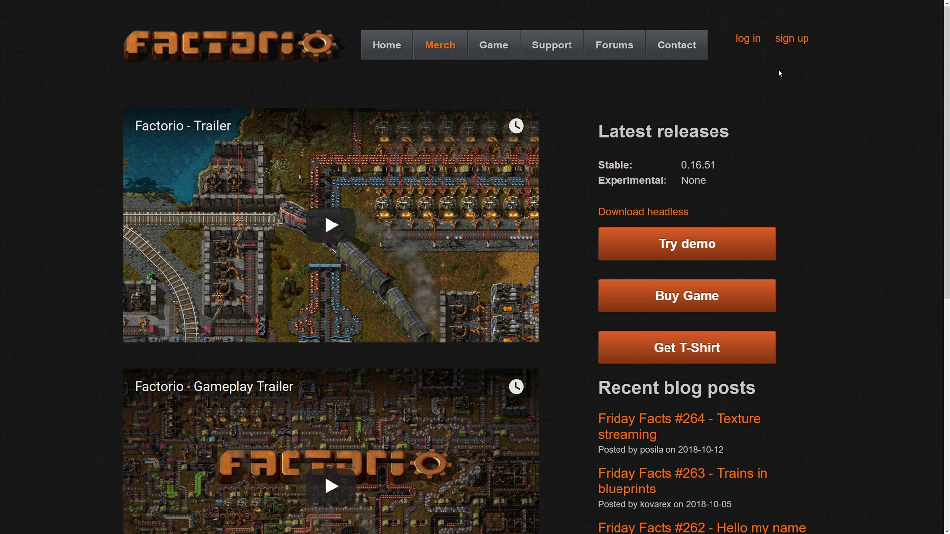
- Switch to the Factorio website and sign in to the account through Steam
click(751, 40)
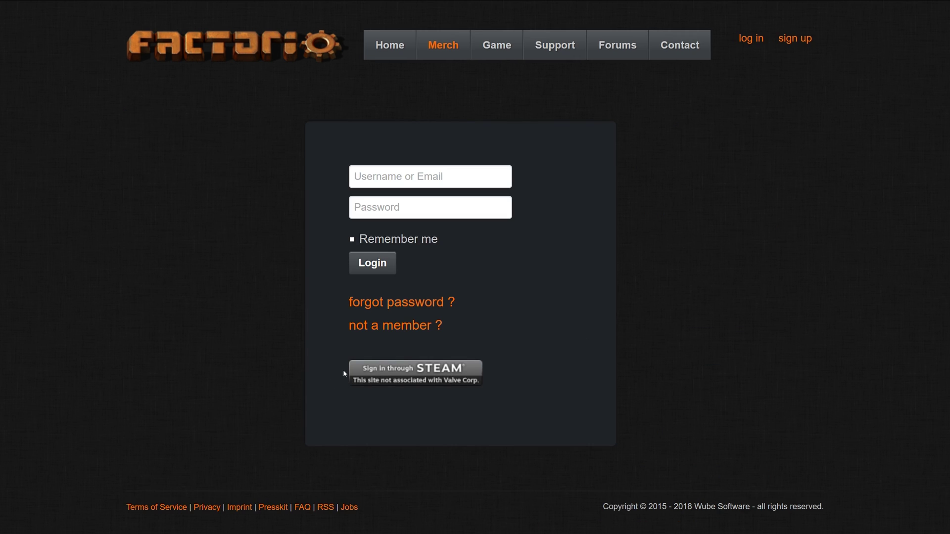
click(399, 376)
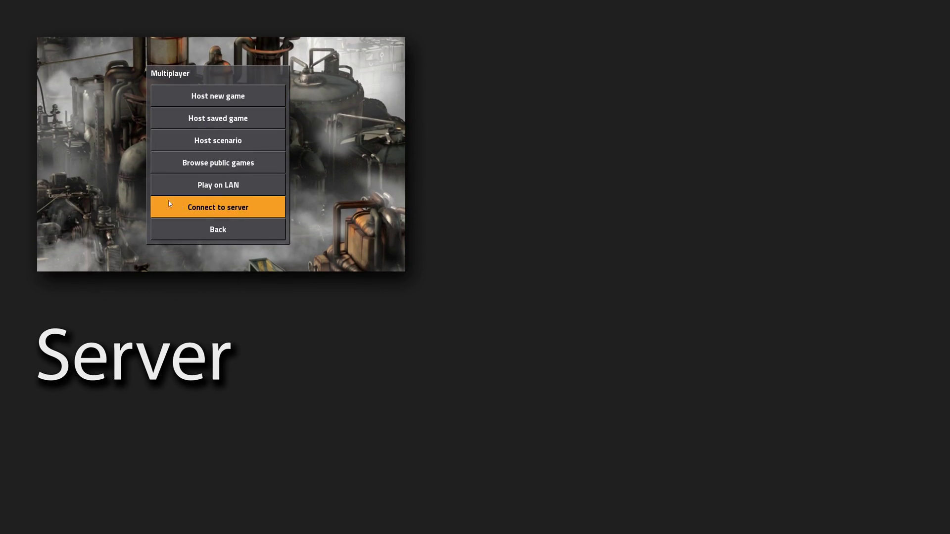
- Start hosting a new game on the server and enter 127.0.0.1 as the client's direct connection address
click(201, 97)
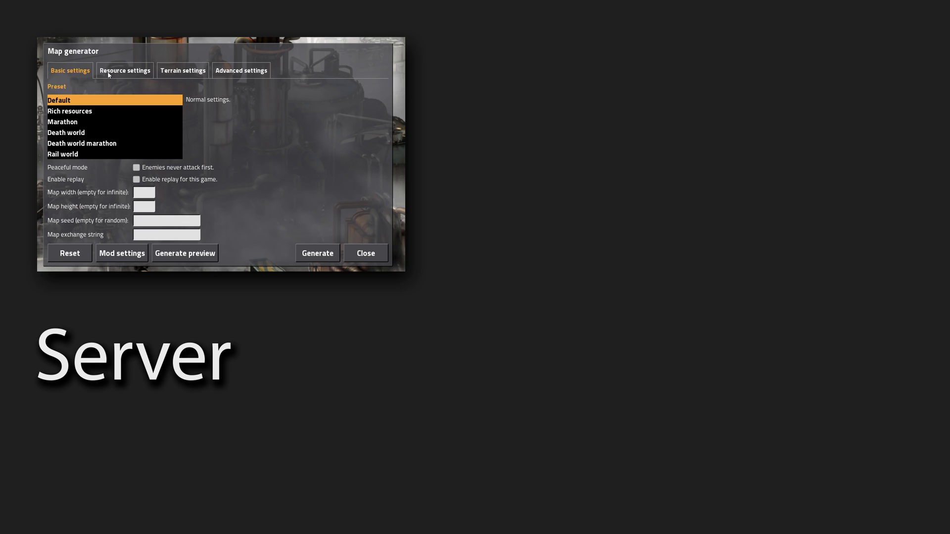
click(737, 208)
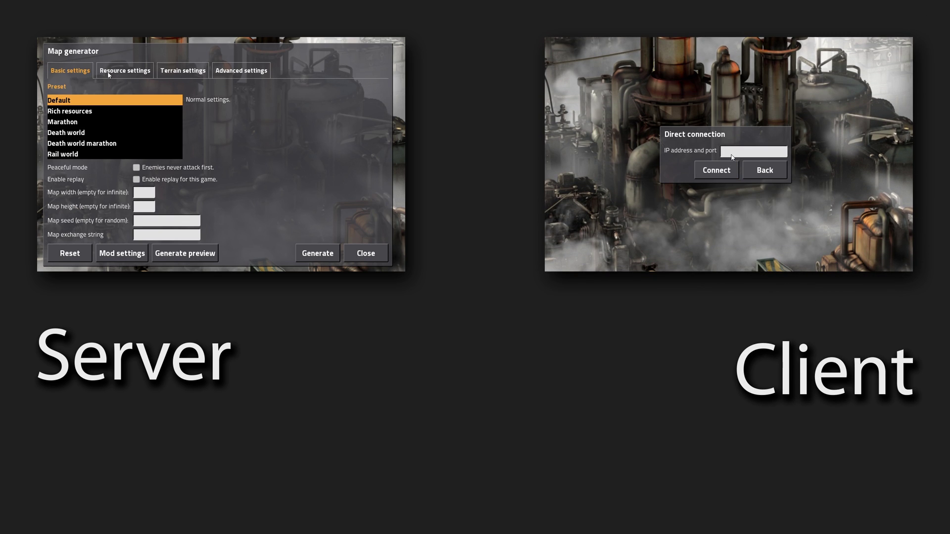
text(127.0.0.1)
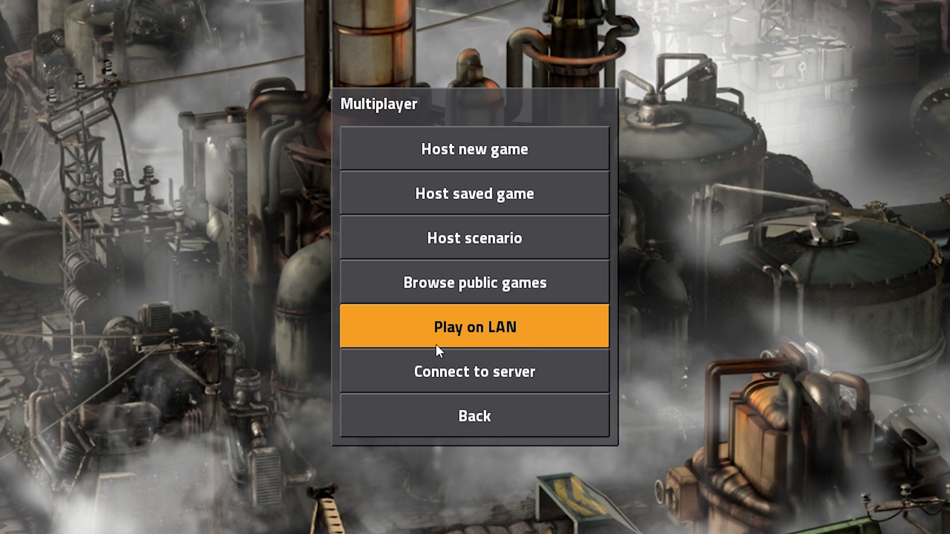
- Try to connect directly to the multiplayer server at 127.0.0.1
click(448, 378)
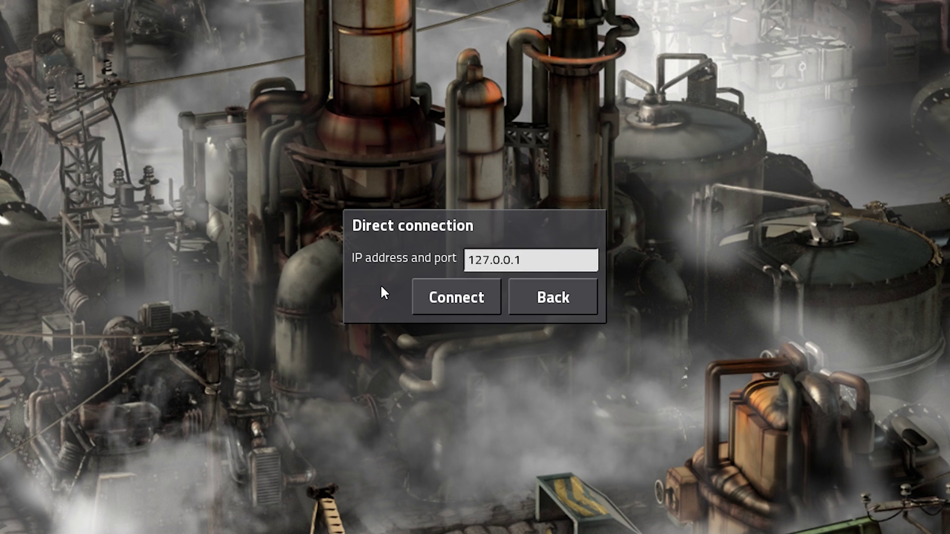
click(452, 291)
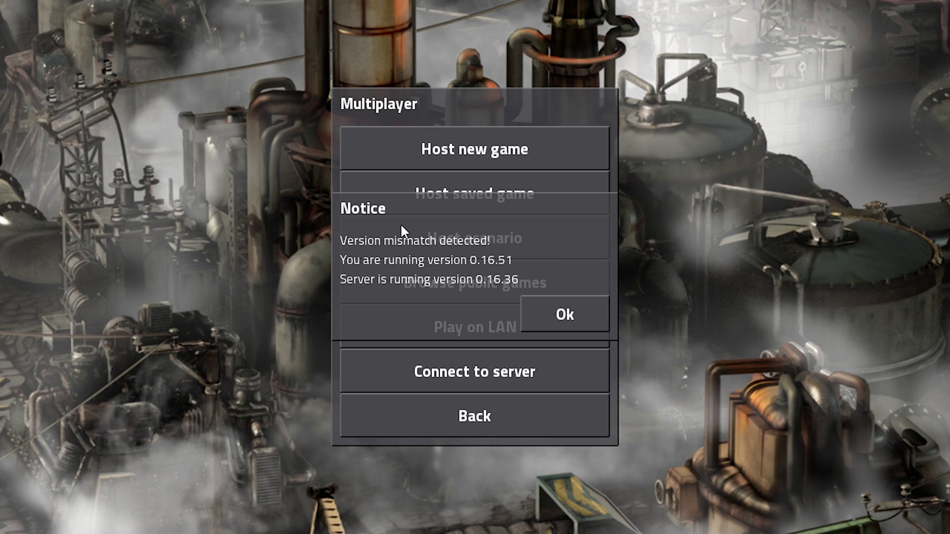
drag(400, 226, 669, 229)
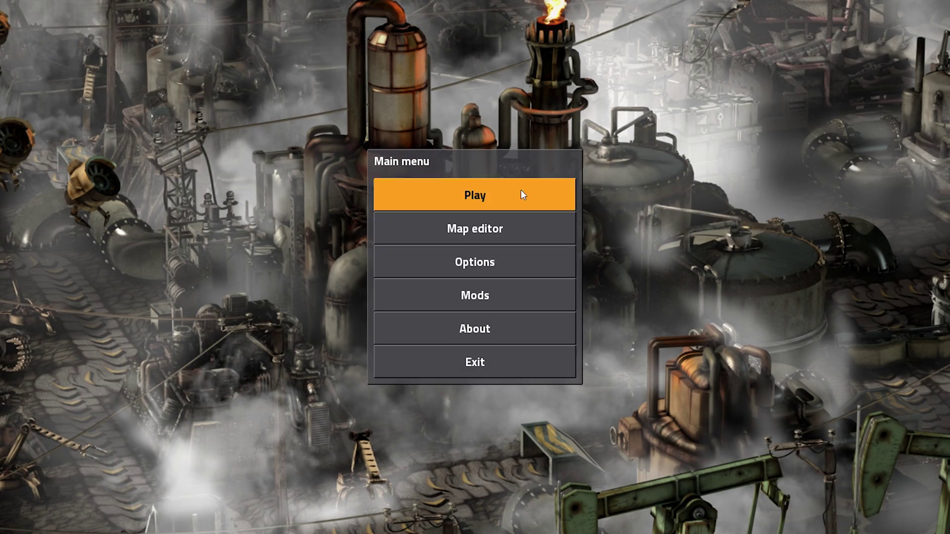
- Look through the map generator for hosting a new multiplayer game, including its advanced settings, and close it
click(453, 194)
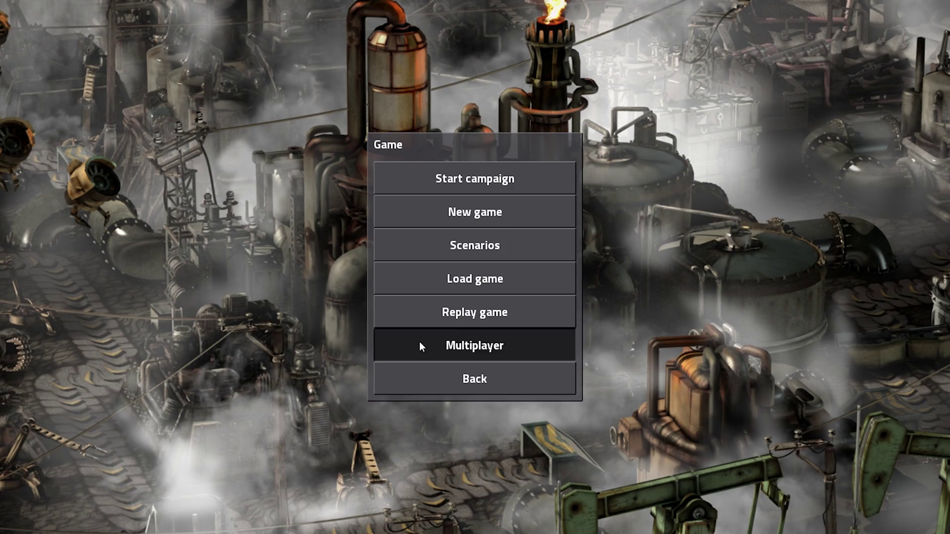
click(422, 343)
click(447, 176)
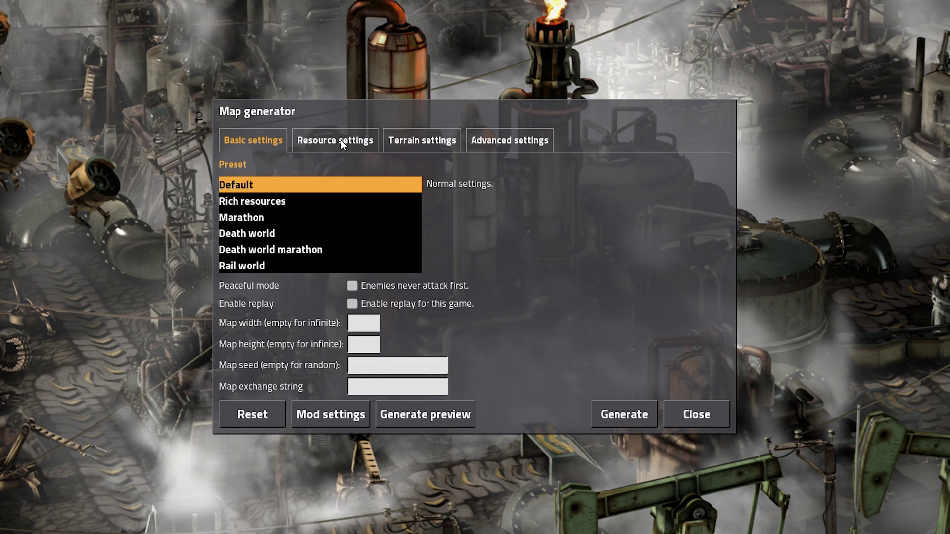
click(506, 143)
click(725, 420)
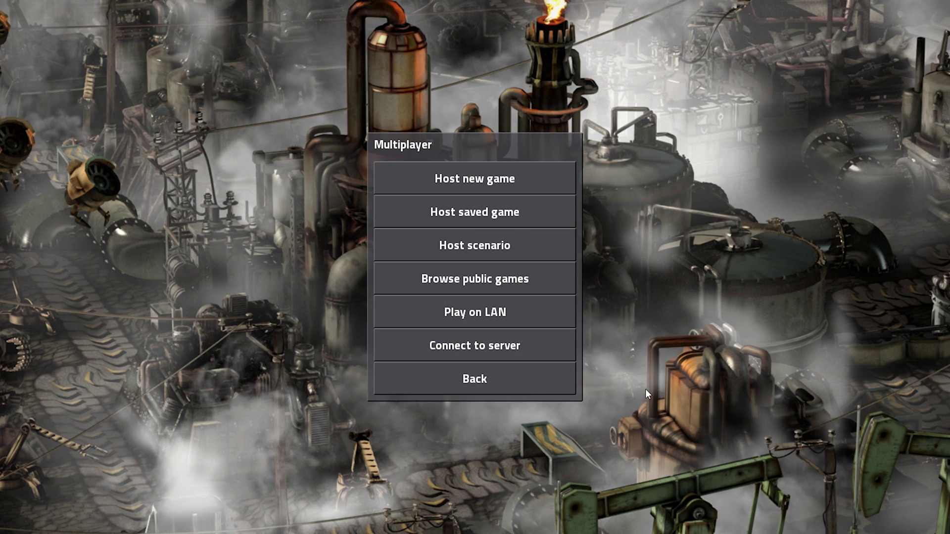
- Preview several saved games available for hosting, such as LP_01 and BG Building template, and return to the multiplayer options
click(485, 215)
click(221, 222)
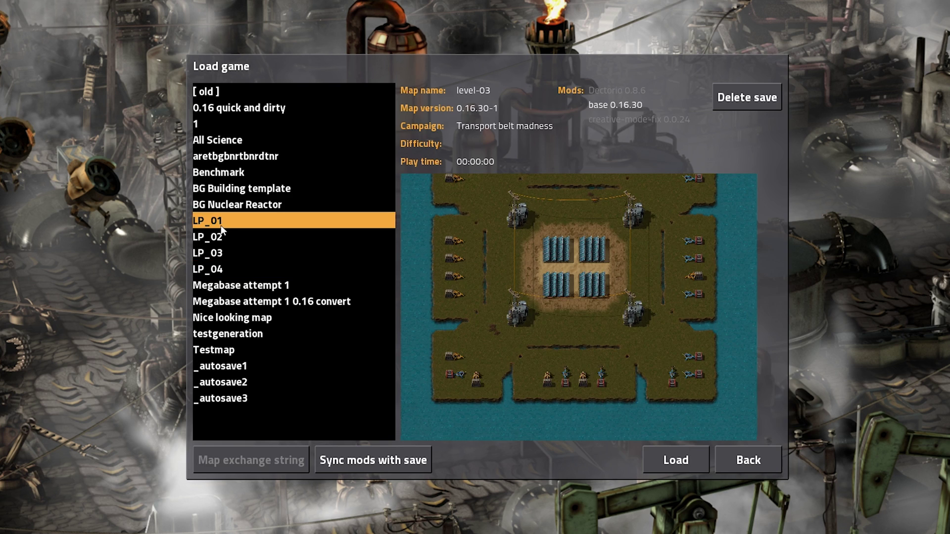
click(223, 188)
click(227, 157)
click(746, 460)
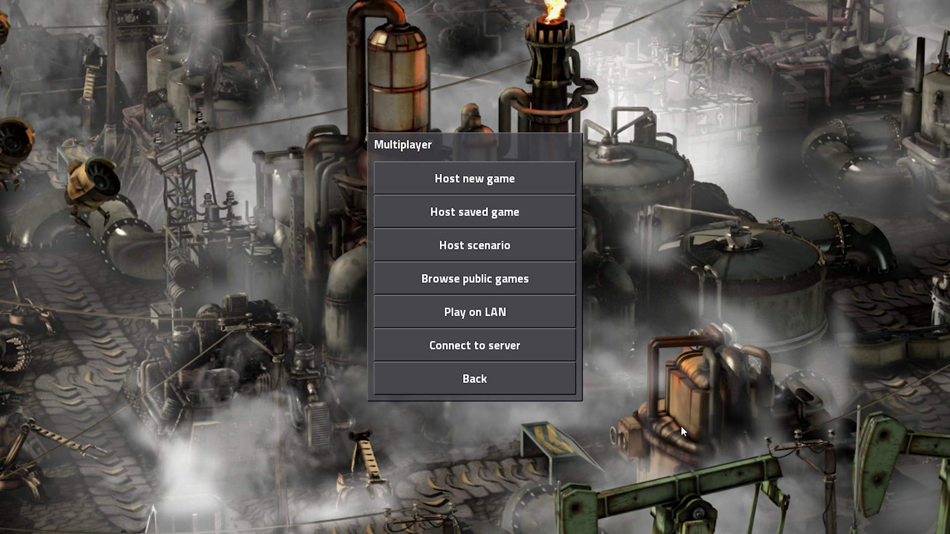
- Look through the mod and user scenarios available for hosting, including Team production, test3 and Wave defense, and leave without loading one
click(438, 248)
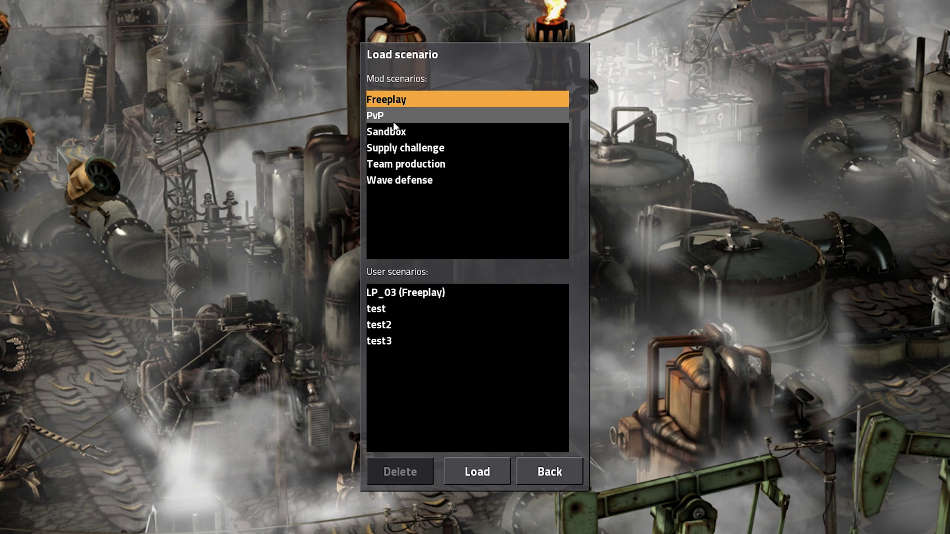
click(396, 143)
click(401, 164)
click(391, 325)
click(388, 341)
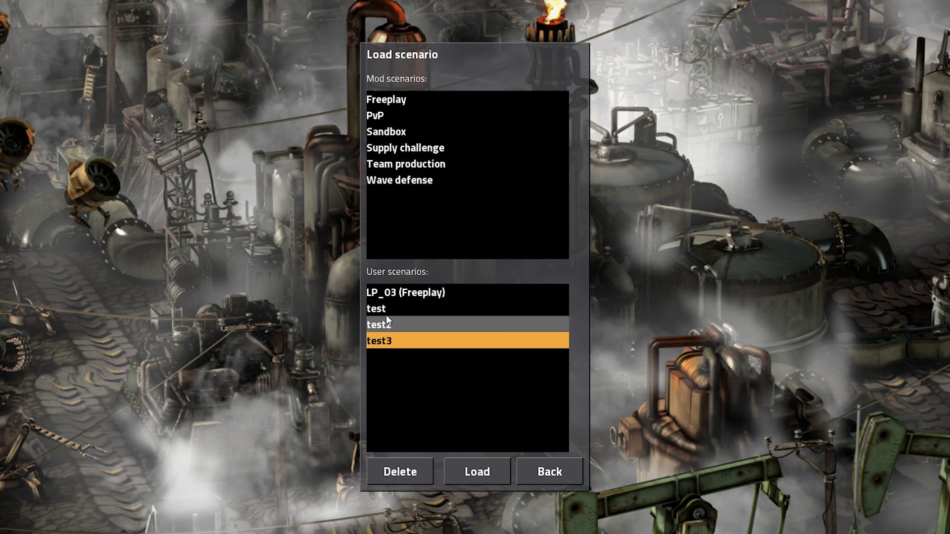
click(392, 179)
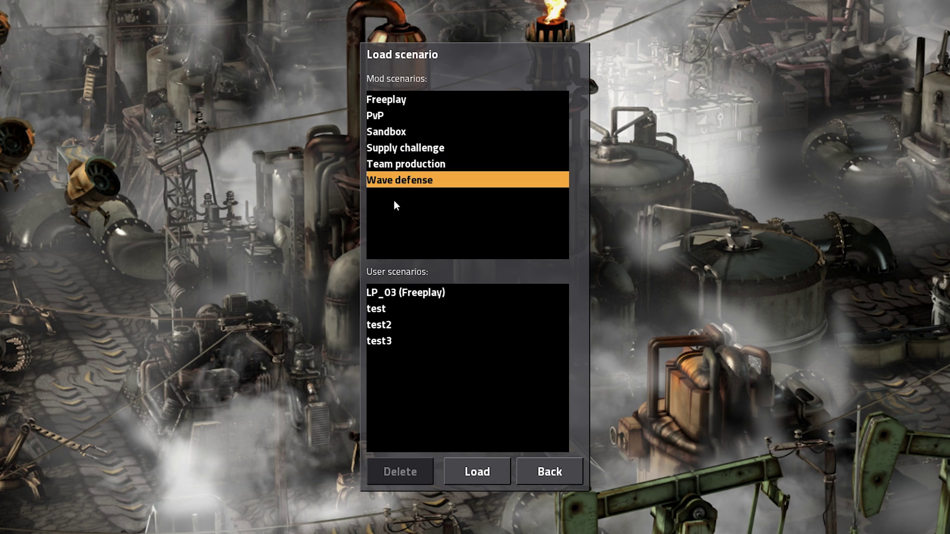
click(568, 479)
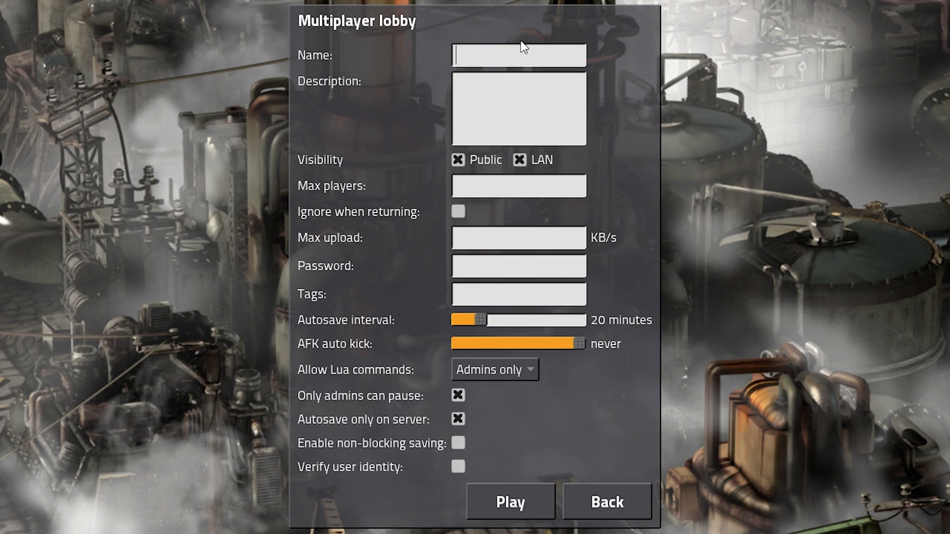
- Name the multiplayer game "ITS A NAME", describe it as "HELLO" and set the maximum players to 124
text(ITS A NAME)
key(Tab)
text(HELLO)
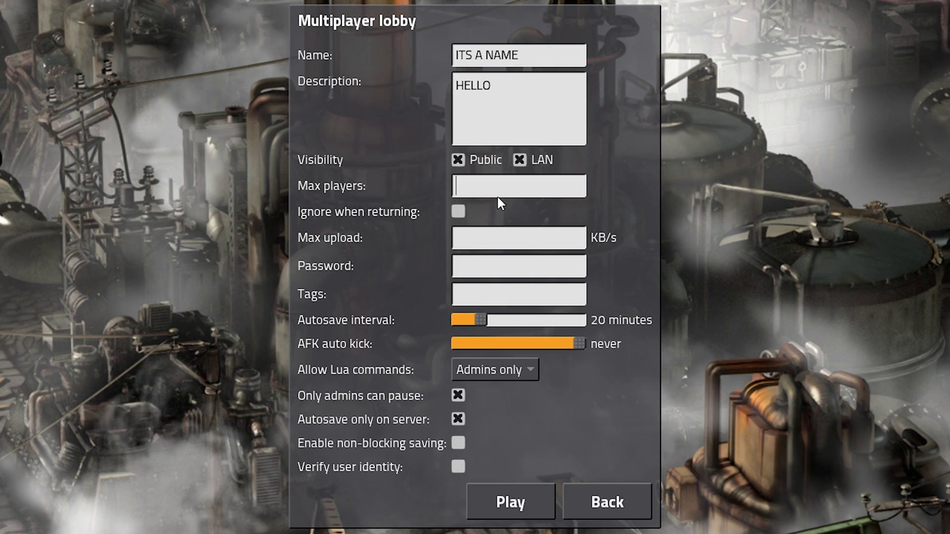
text(no one :()
drag(551, 195, 328, 197)
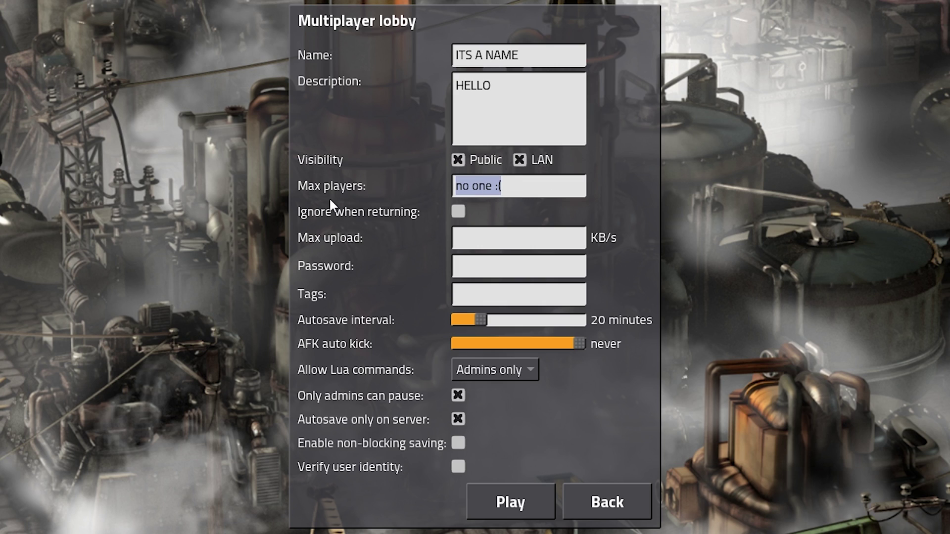
text(124)
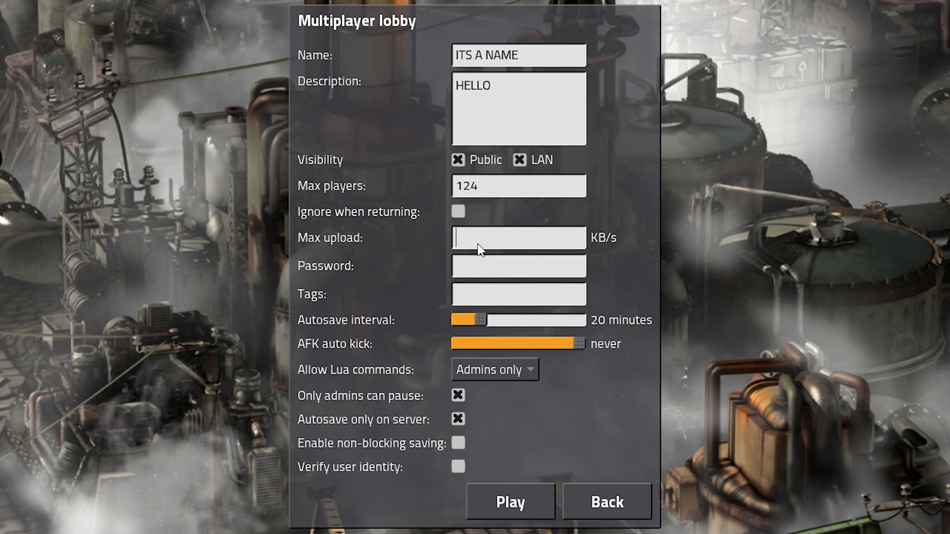
- Enter a game password and remove it again, and set the tags to "defonme some tagass"
click(459, 265)
text(********)
click(510, 301)
drag(513, 275, 381, 263)
key(BackSpace)
click(470, 302)
text(defonme some tagass)
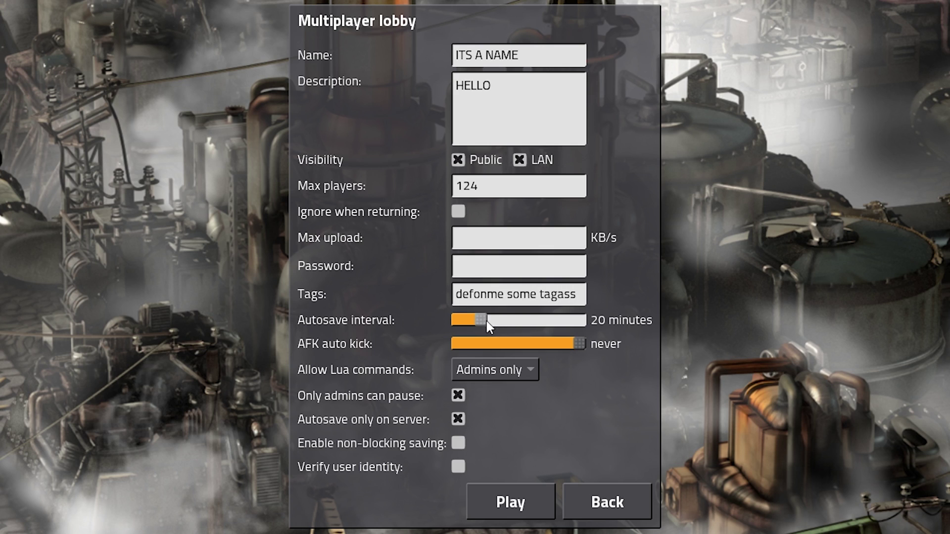
- Set the autosave interval to 47 minutes and the AFK auto kick to 79 minutes
drag(486, 322, 514, 319)
drag(576, 343, 553, 349)
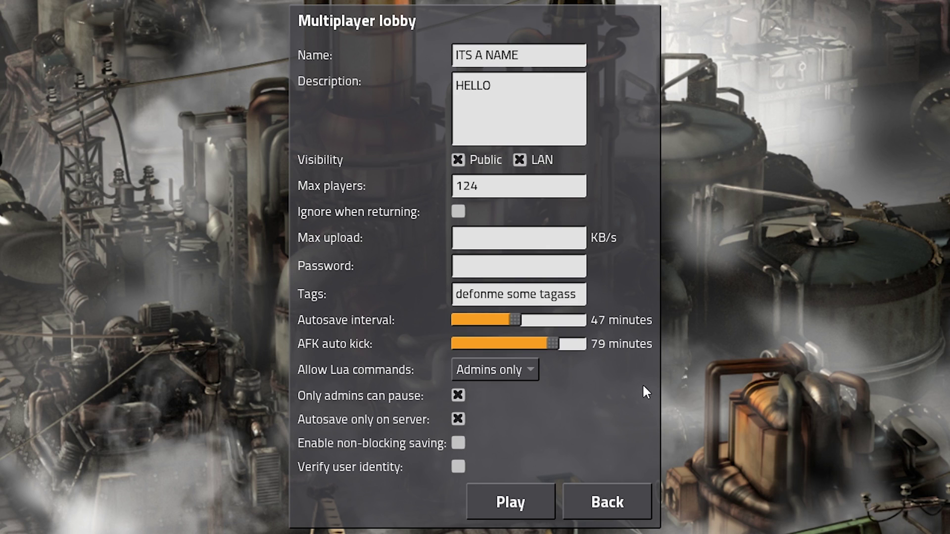
- Switch the permission for Lua commands to No, to Yes and back to Admins only
click(474, 366)
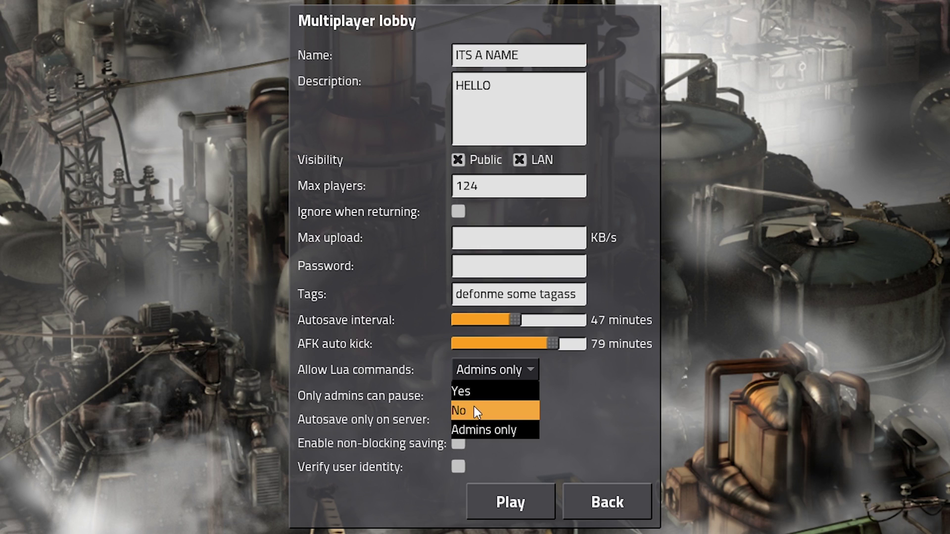
click(474, 406)
click(480, 363)
click(470, 393)
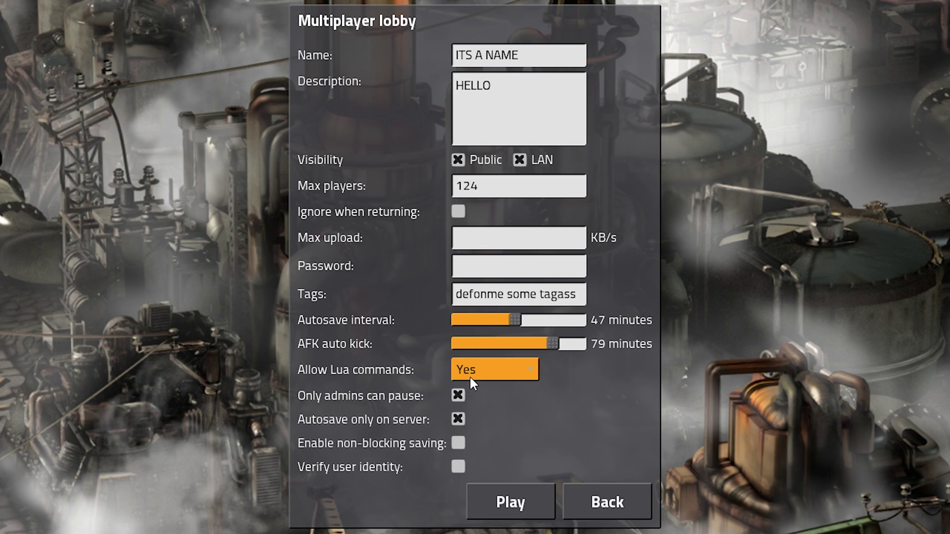
click(469, 377)
click(464, 431)
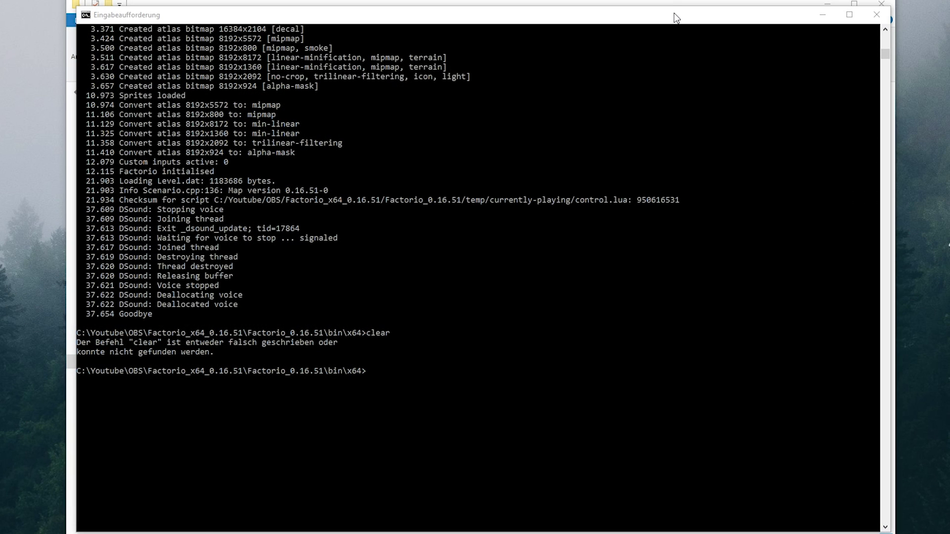
- Switch to the command prompt, run factorio.exe --help and examine the options for starting a multiplayer server
click(674, 13)
text(factorio.exe)
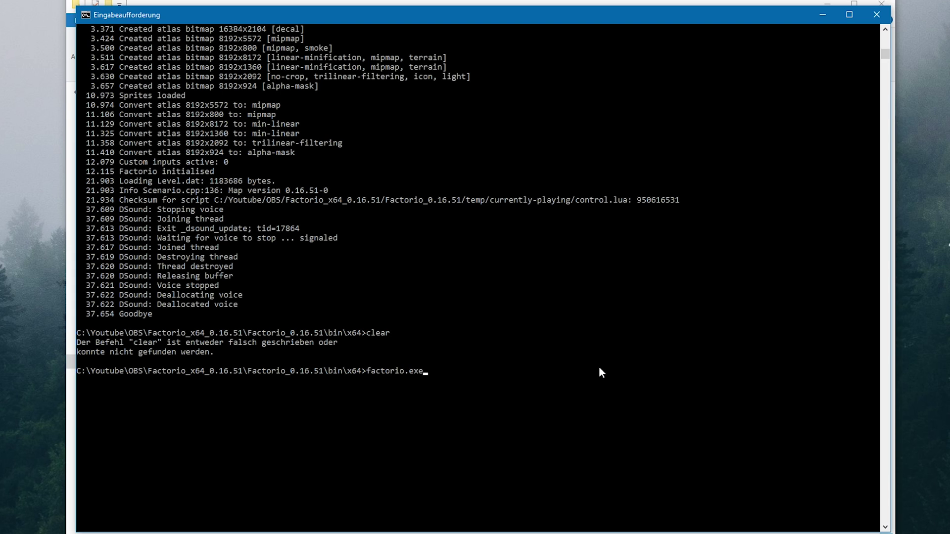
text( --help)
key(Return)
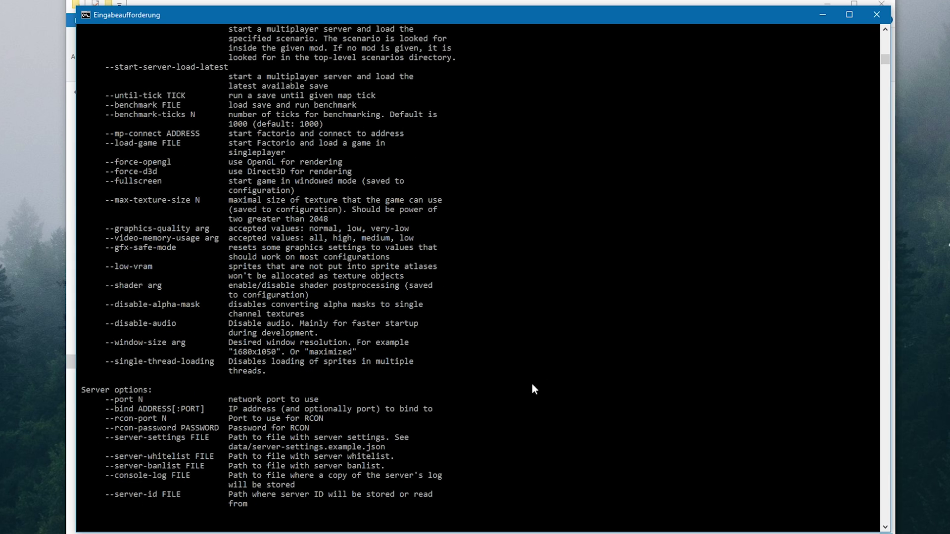
scroll(316, 445, up, 16)
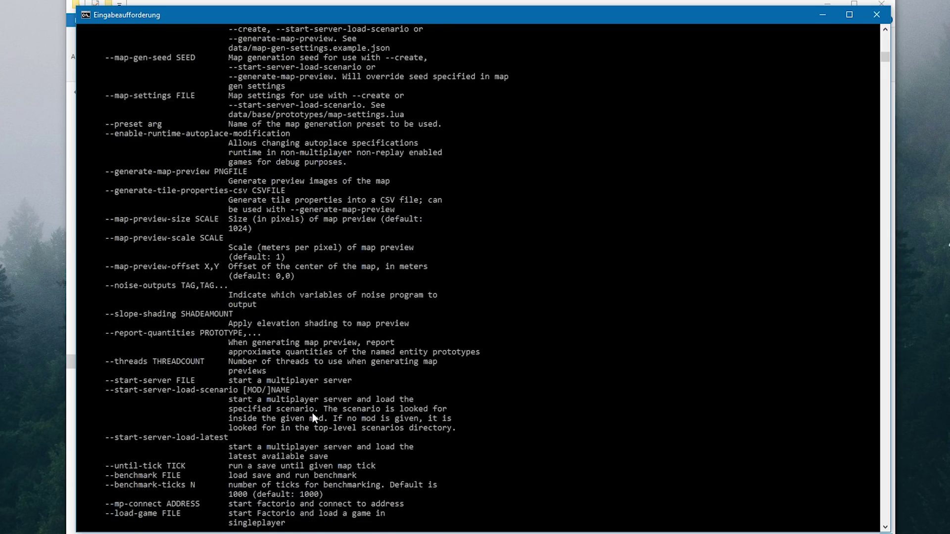
- Examine the general, map generation and map preview options in the factorio.exe help output
scroll(315, 416, up, 7)
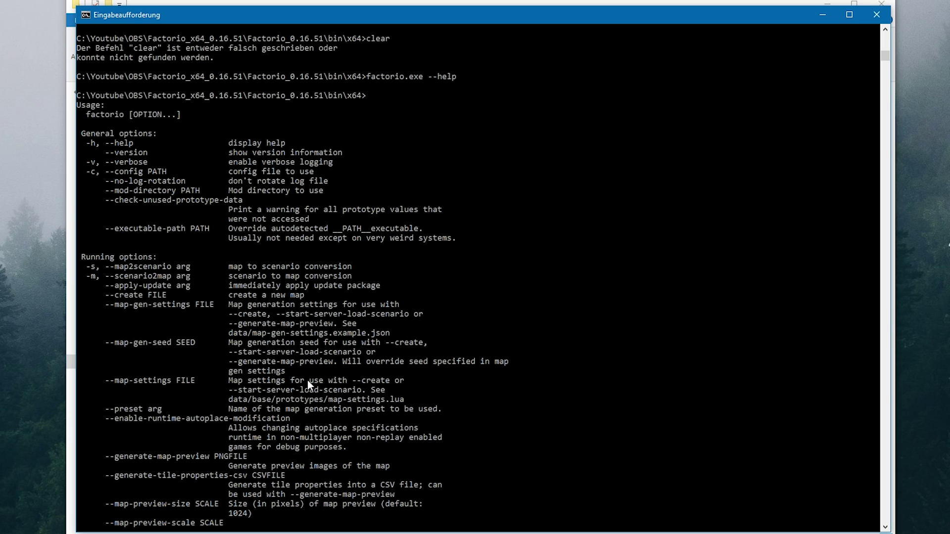
scroll(316, 372, down, 3)
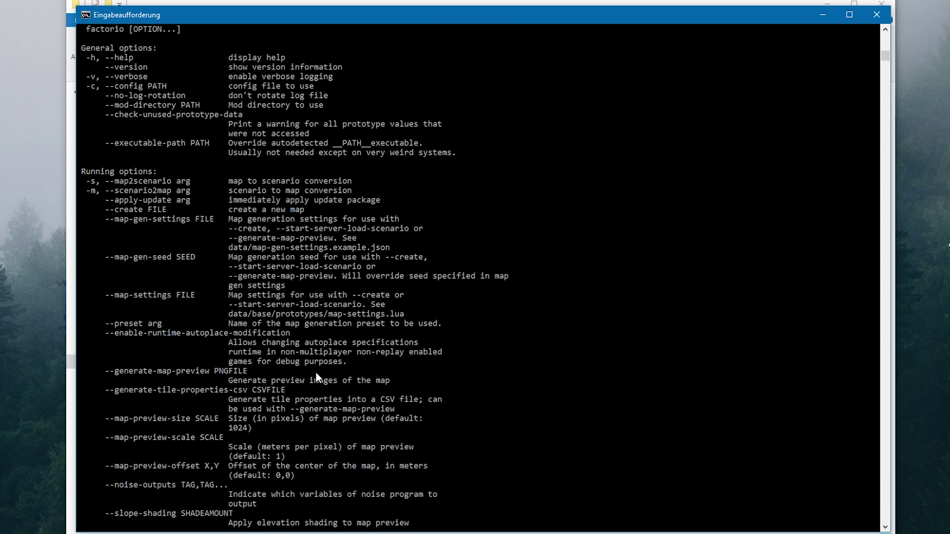
scroll(316, 372, down, 1)
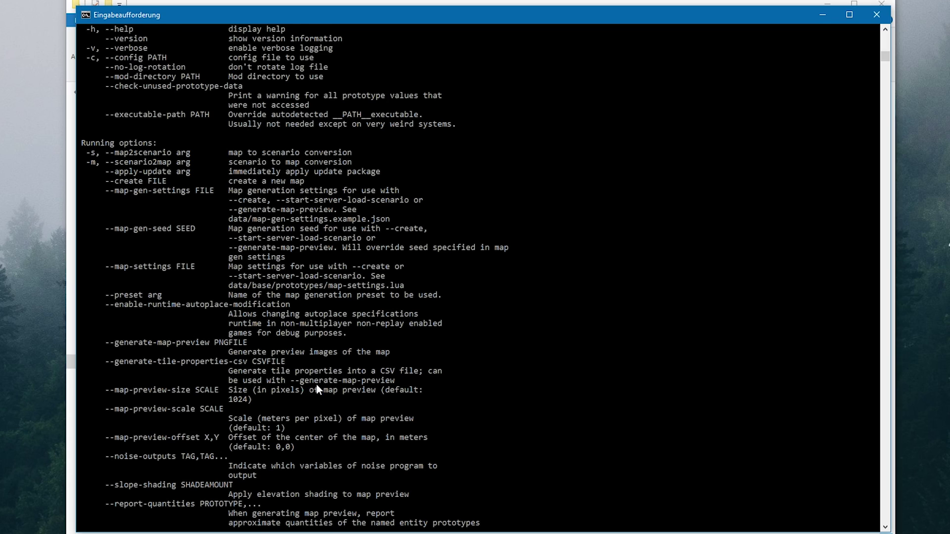
scroll(318, 380, down, 2)
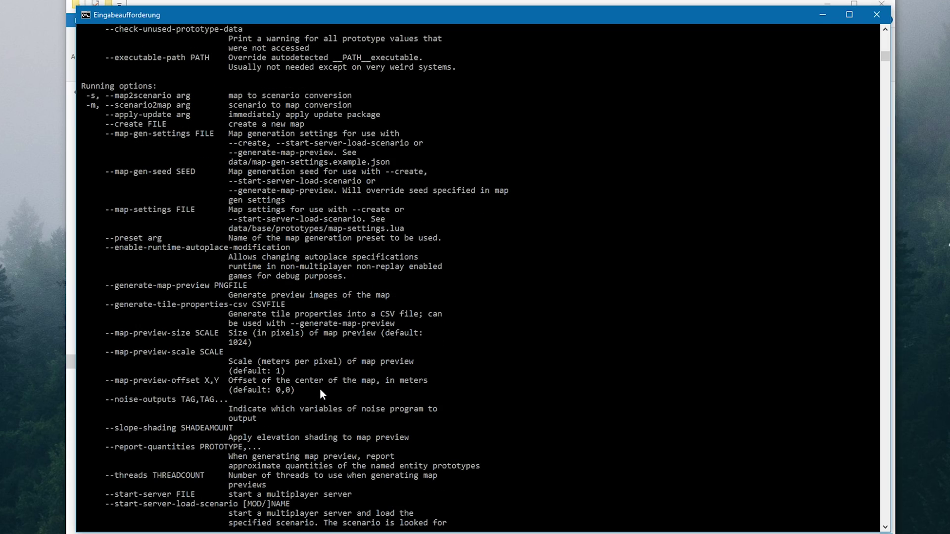
scroll(320, 391, down, 2)
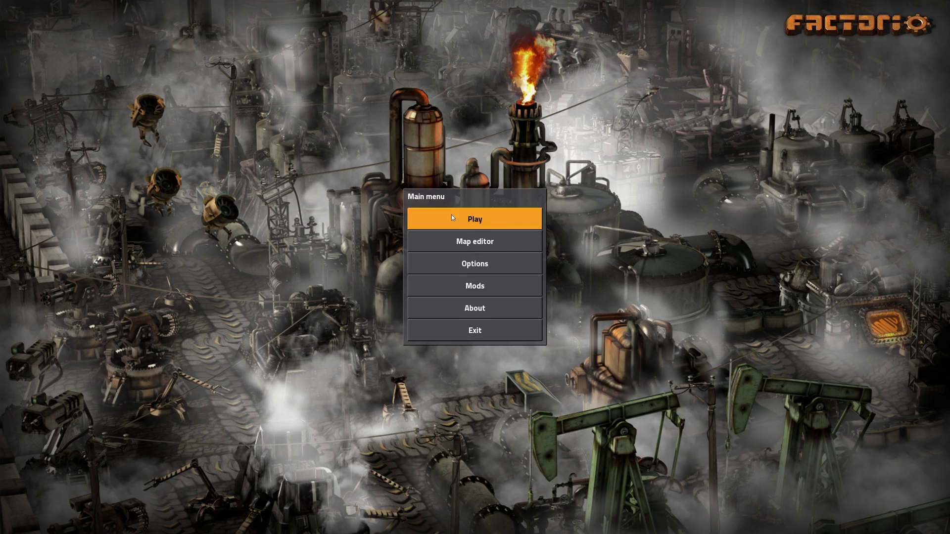
- Switch to Factorio and browse the list of public multiplayer games
click(490, 219)
click(483, 321)
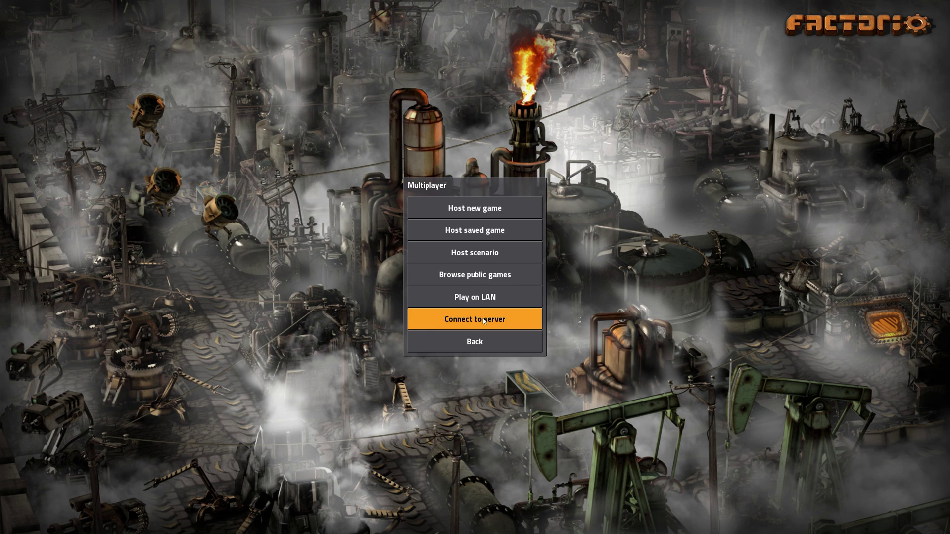
click(455, 273)
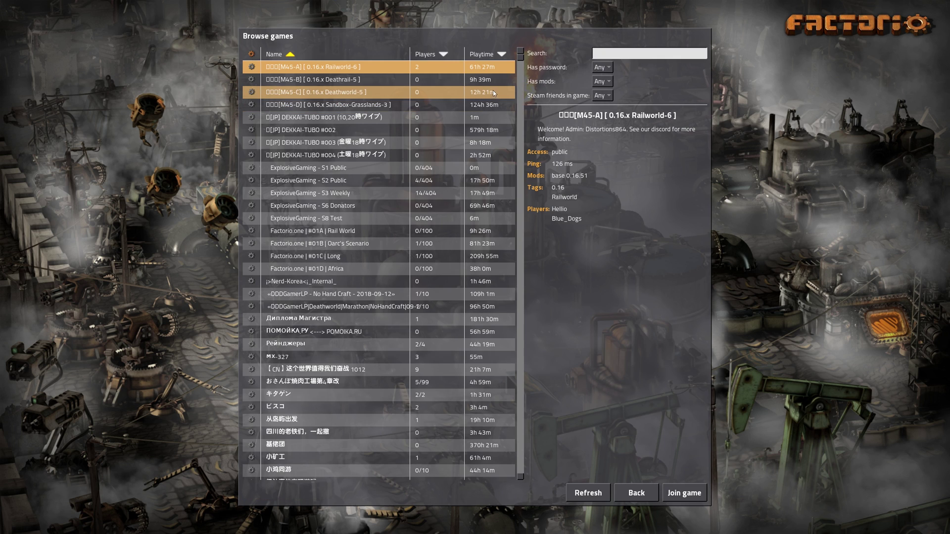
drag(523, 60, 520, 297)
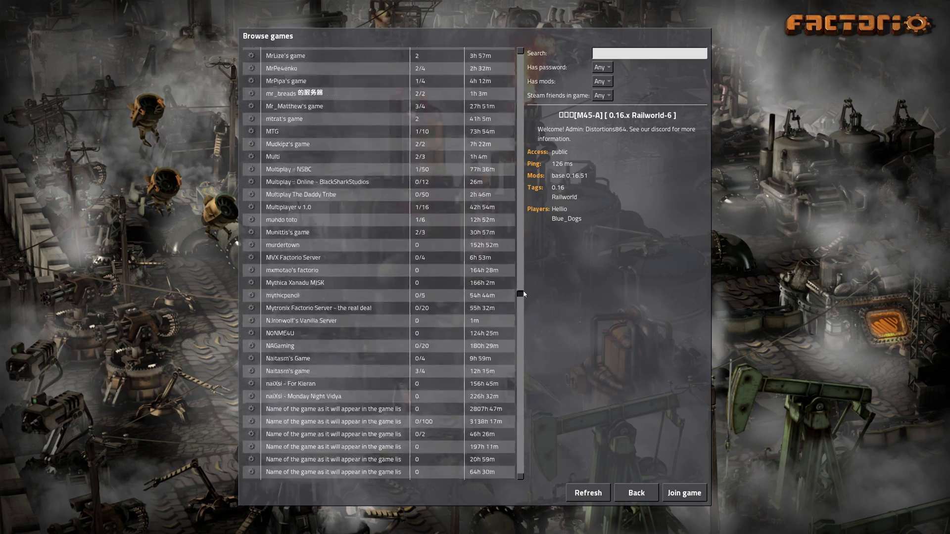
key(Escape)
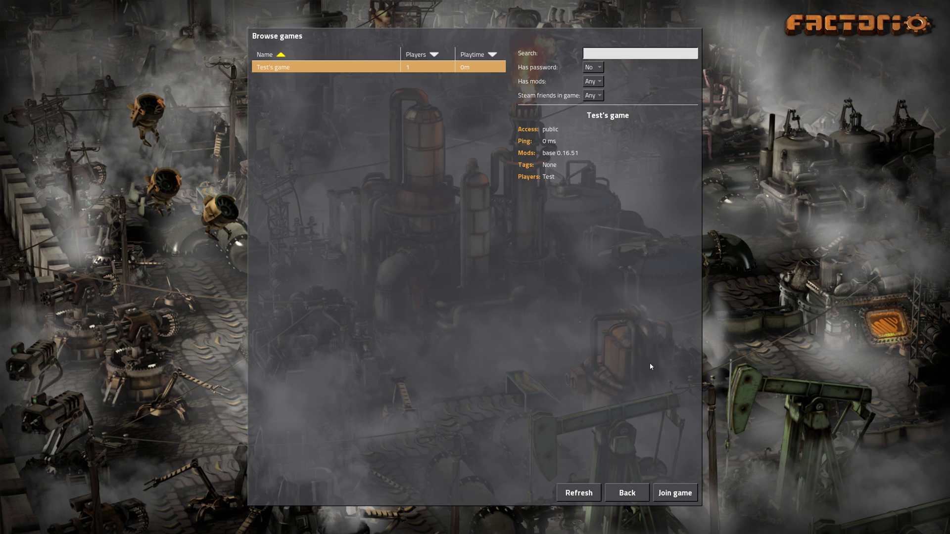
- Leave the LAN game list and enter 127.0.0.1 as the server address for a direct connection
click(626, 498)
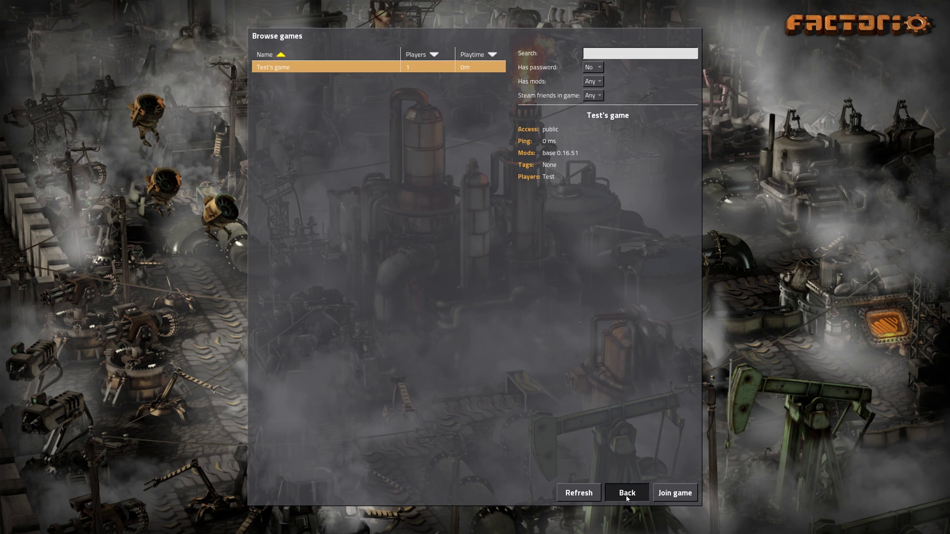
click(456, 324)
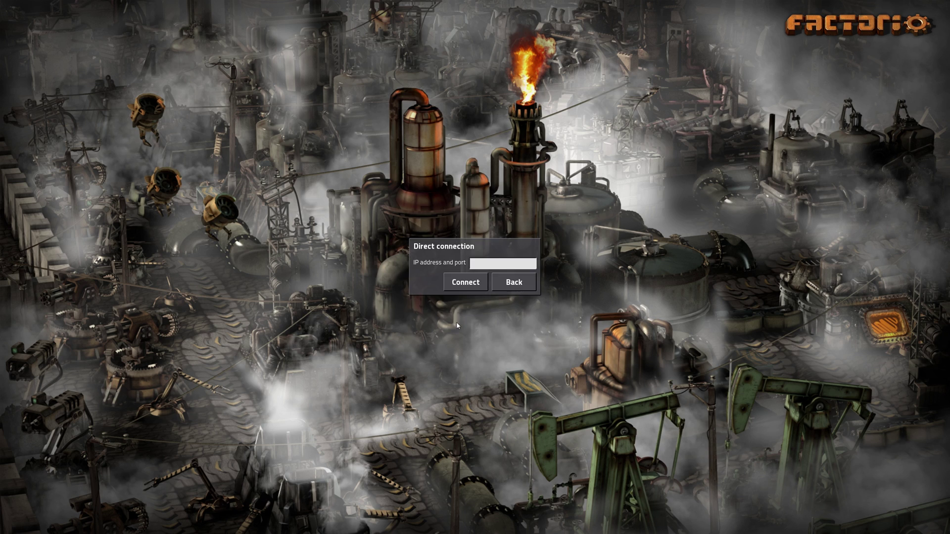
text(127.0.0.1)
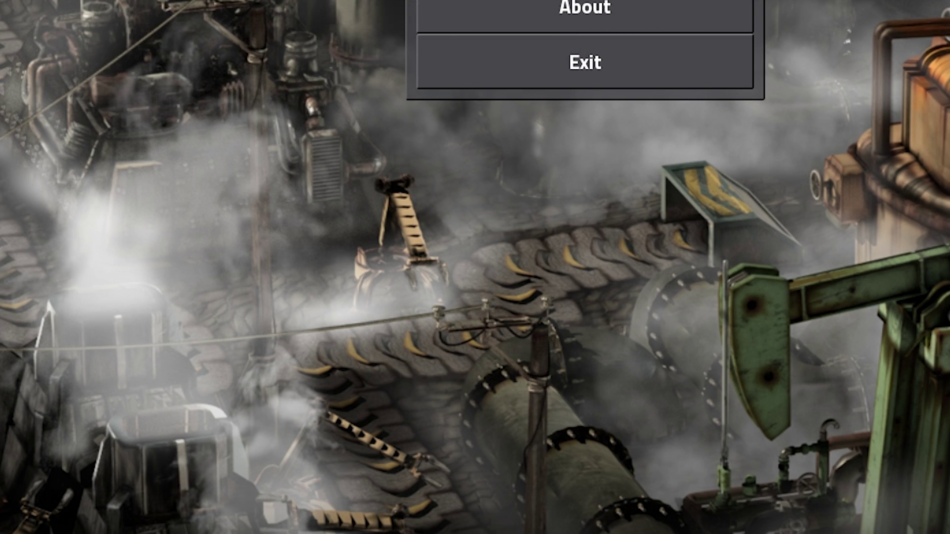
- Open the Steam overlay and join the game of the friend who is playing Factorio
key(shift+Tab)
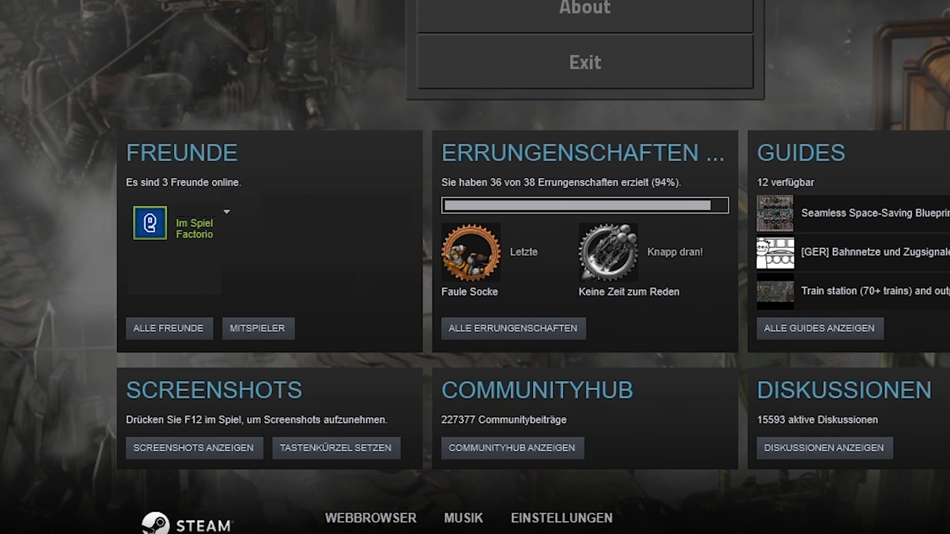
click(221, 226)
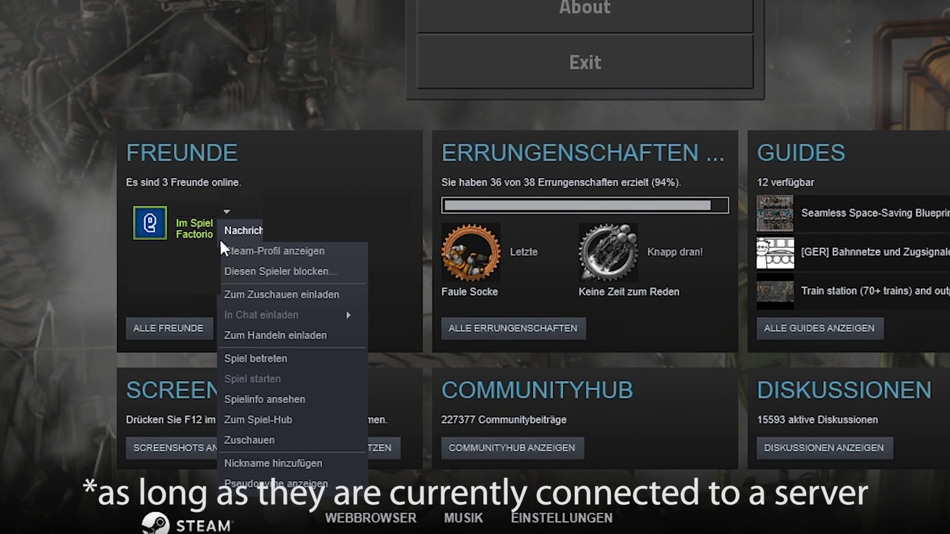
click(251, 359)
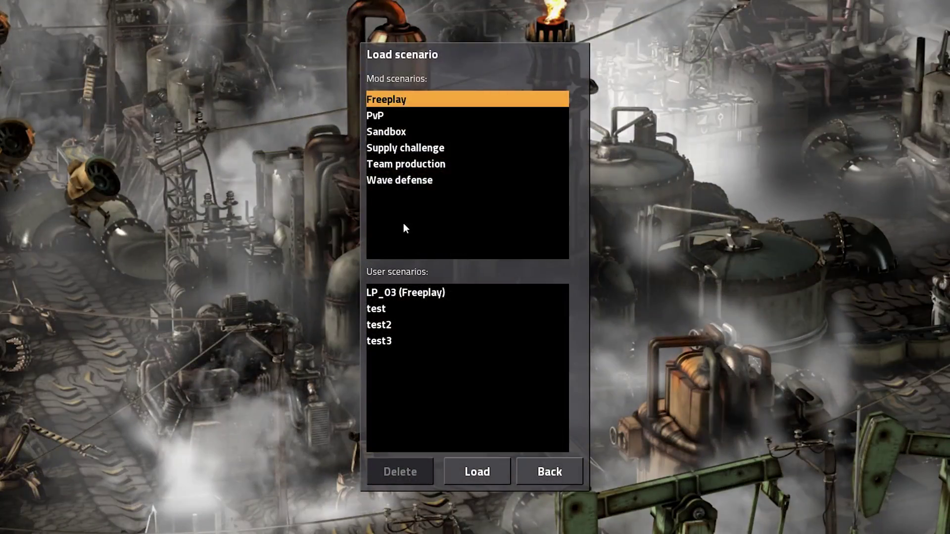
- Load the PvP scenario, generate its map with the Default preset and start hosting the game
click(392, 118)
double_click(391, 117)
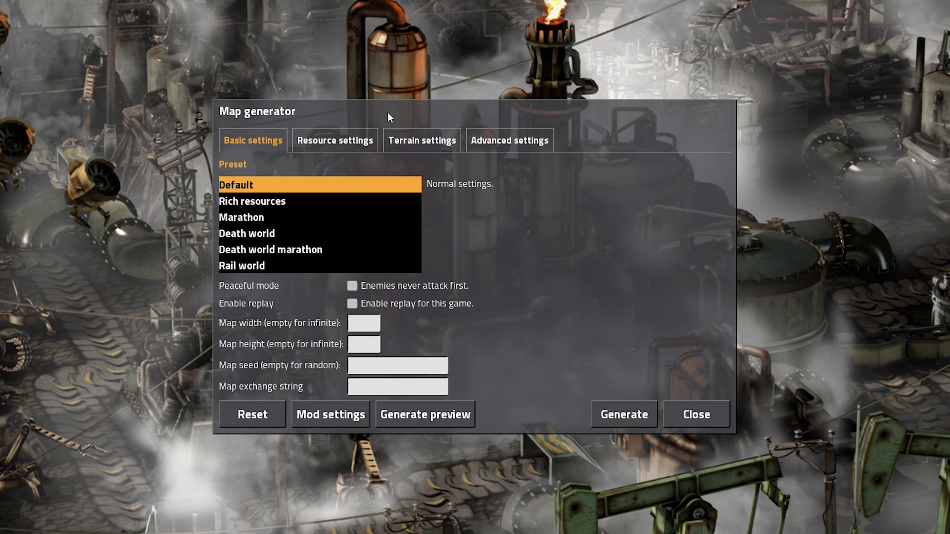
click(632, 422)
click(504, 445)
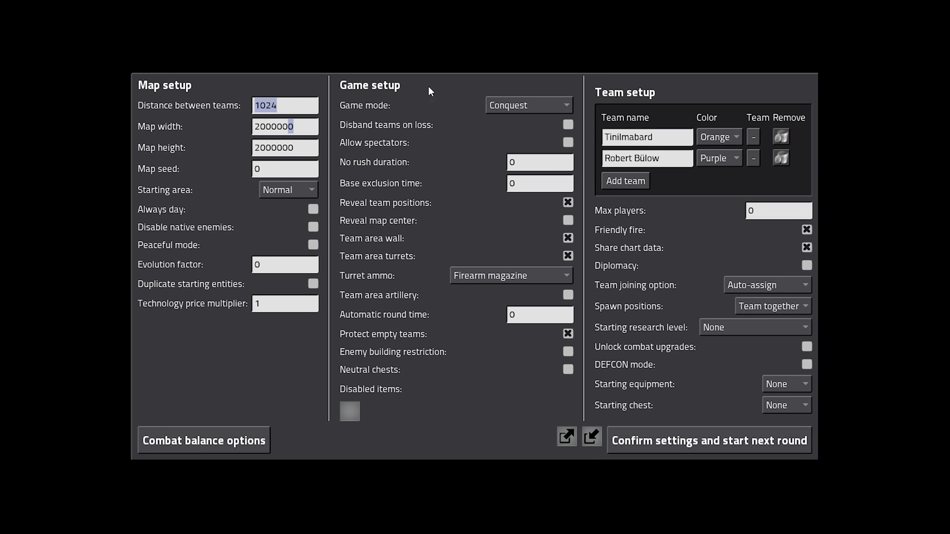
- Set the second team's color to Gray and open the starting research level choices
click(718, 158)
click(712, 304)
click(743, 328)
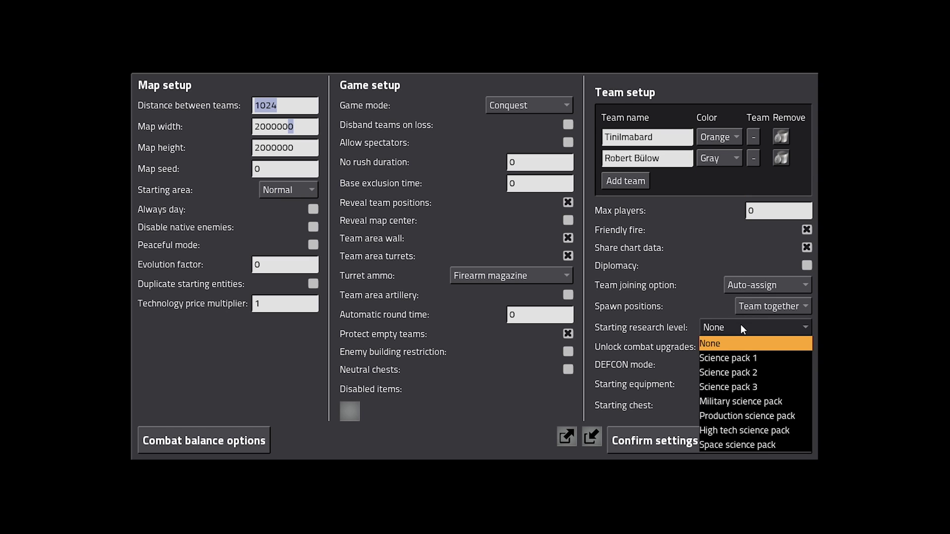